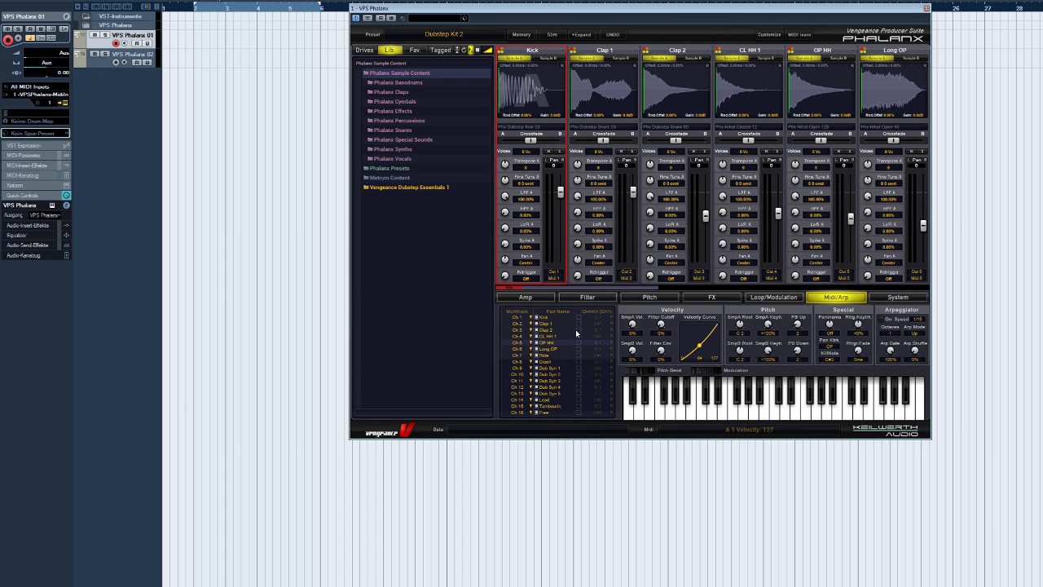
# - Rename the Kick pad to Bassdrum and tick its Ch 1 drumkit checkbox
pyautogui.doubleClick(540, 51)
pyautogui.write('D')
pyautogui.write('assdrum')
pyautogui.press('Return')
pyautogui.click(579, 316)
# - Leave Ch 1's MIDI channel unchanged and switch Phalanx to the Slim layout with 16 channel strips
pyautogui.click(518, 317)
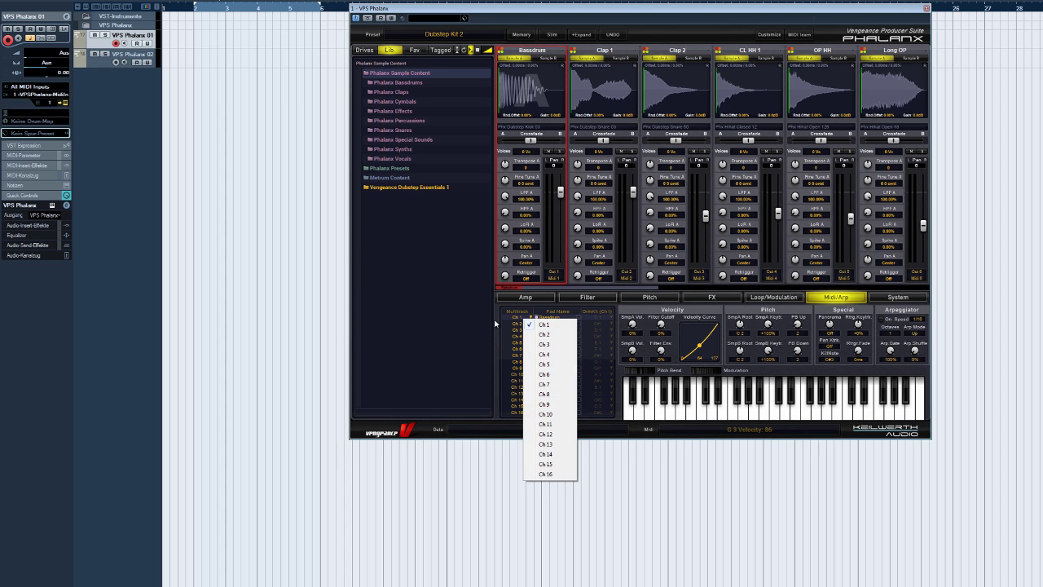
pyautogui.click(498, 310)
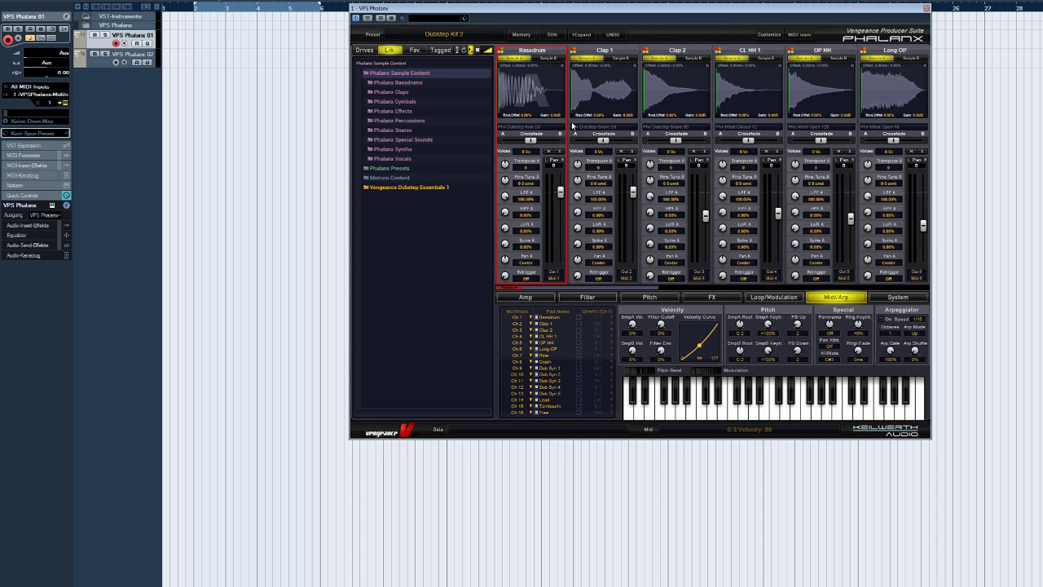
pyautogui.click(551, 34)
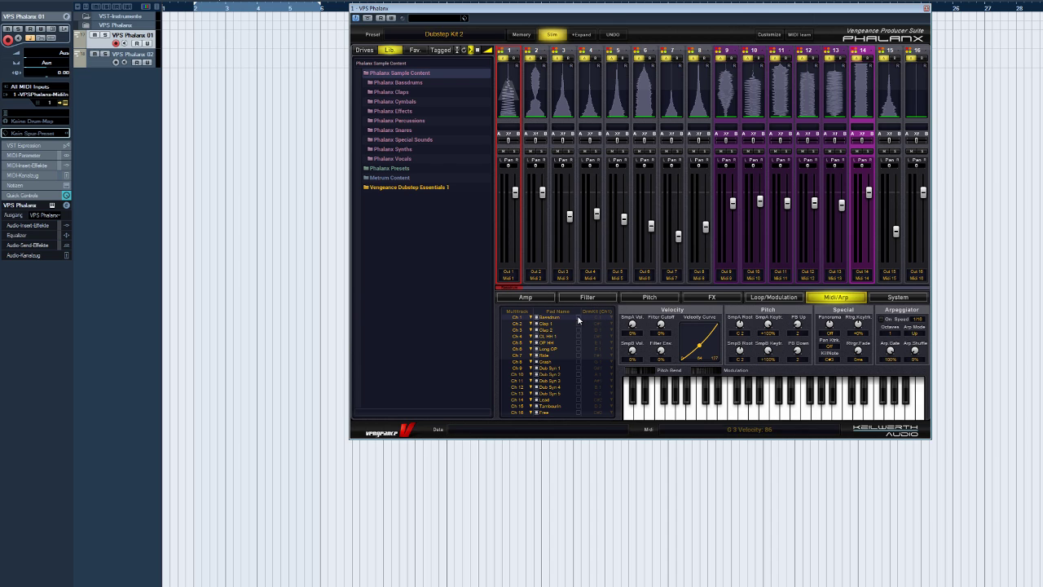
# - Tick the Drmkit checkboxes down the Multitrack list for the parts
pyautogui.moveTo(578, 320); pyautogui.dragTo(709, 410)
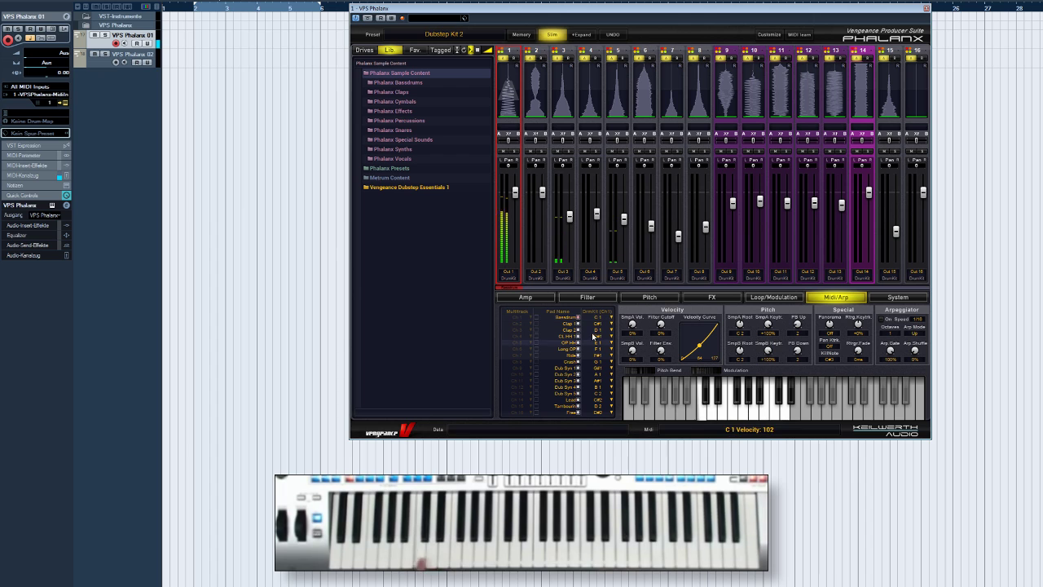
# - Try B 0 as Bassdrum's trigger note, restore C 1, then open the Cubase Mixer with F3
pyautogui.click(598, 317)
pyautogui.click(629, 417)
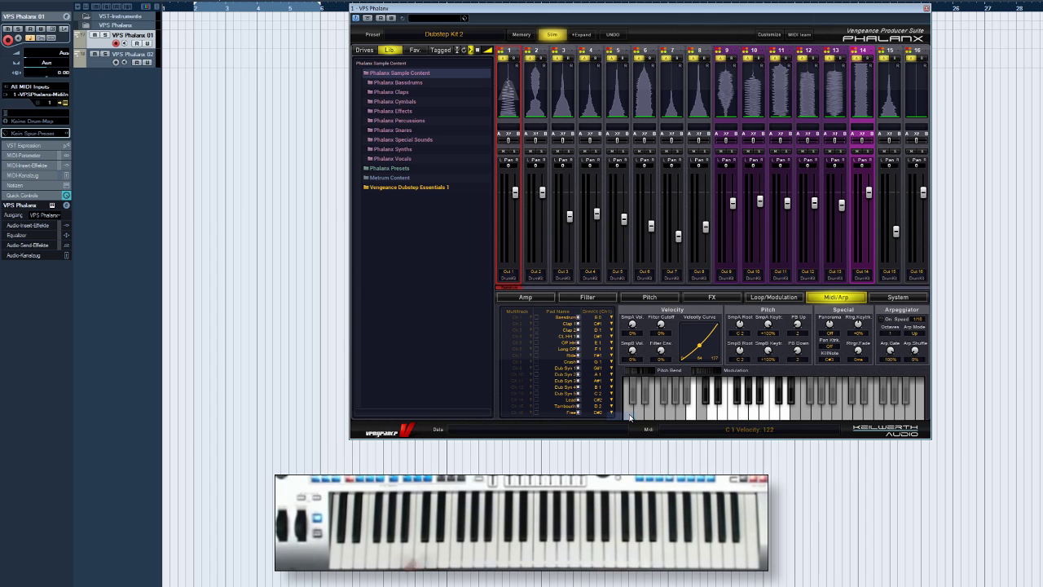
pyautogui.click(611, 317)
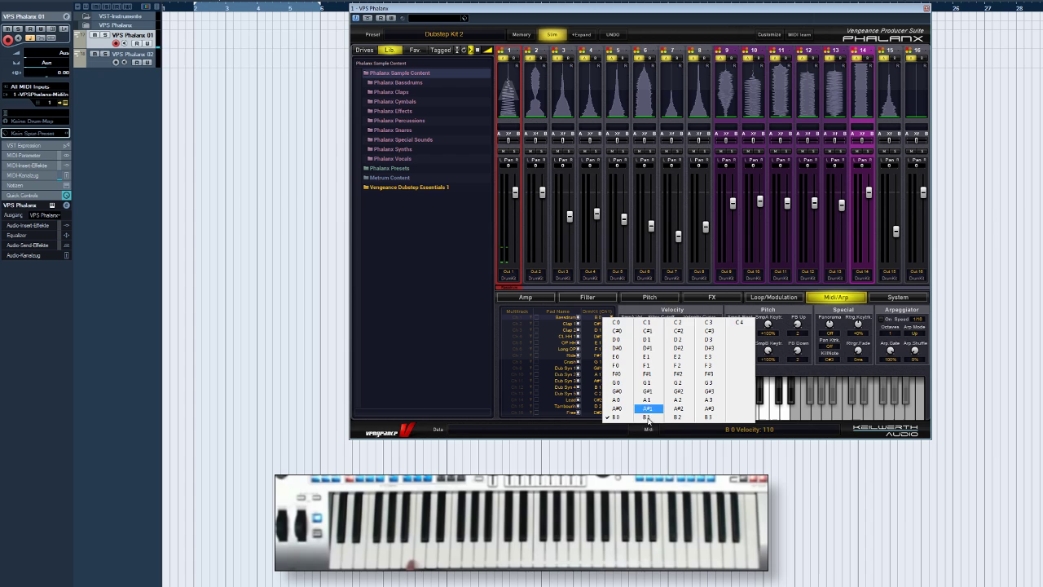
pyautogui.click(647, 323)
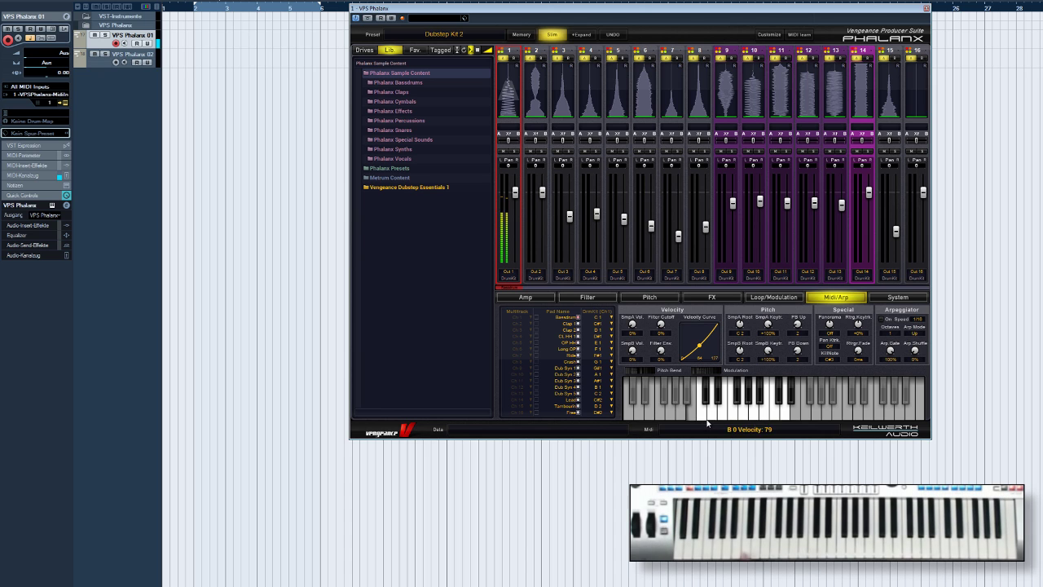
pyautogui.press('F3')
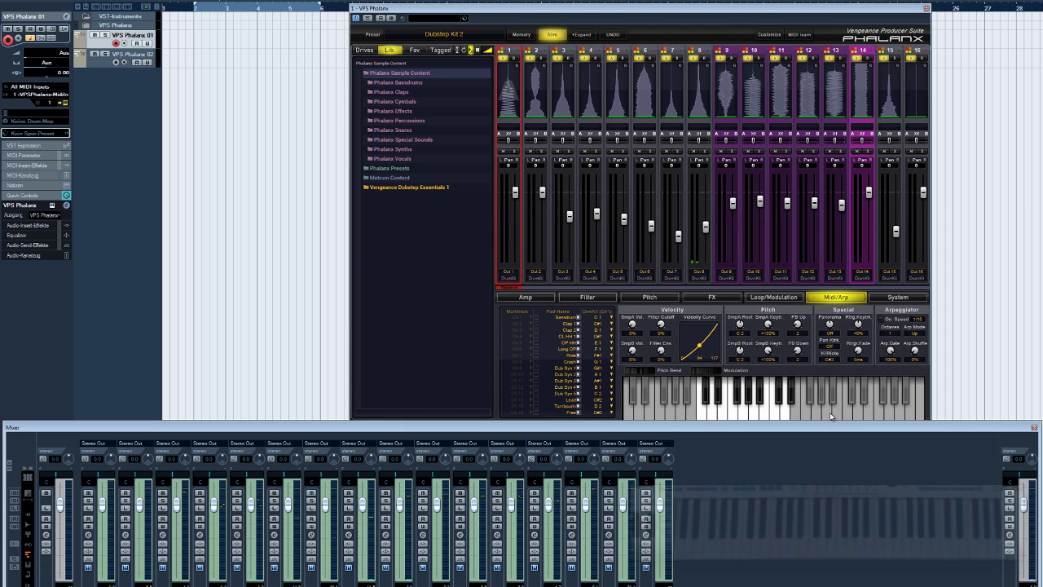
# - Close the Cubase Mixer window
pyautogui.click(1033, 428)
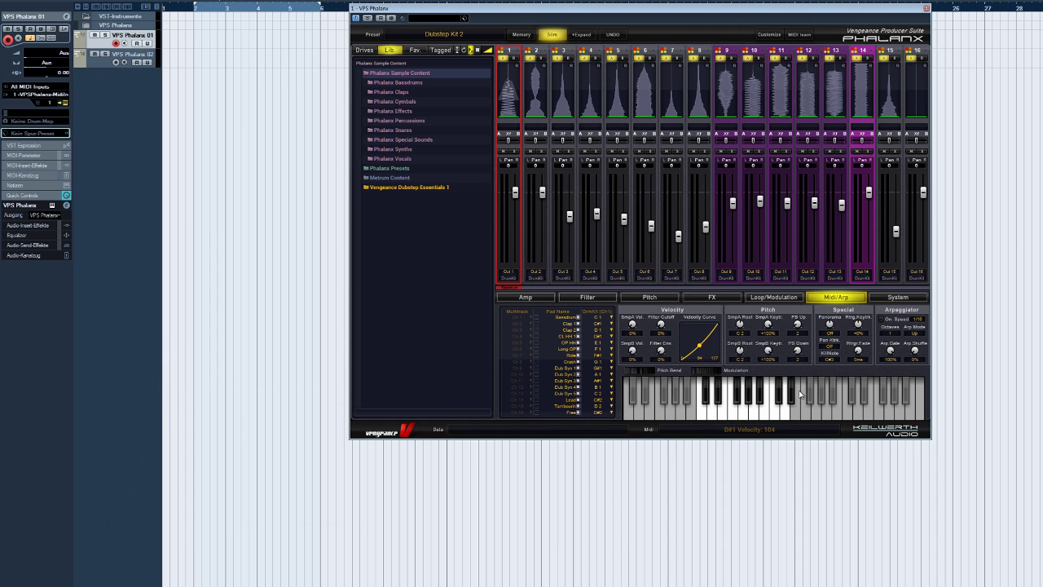
# - Tick Multitrack rows Ch 9–16 for Dub Syn 1–5, Lead, Tambourin and Free, then re-arm VPS Phalanx 01
pyautogui.click(535, 369)
pyautogui.click(537, 374)
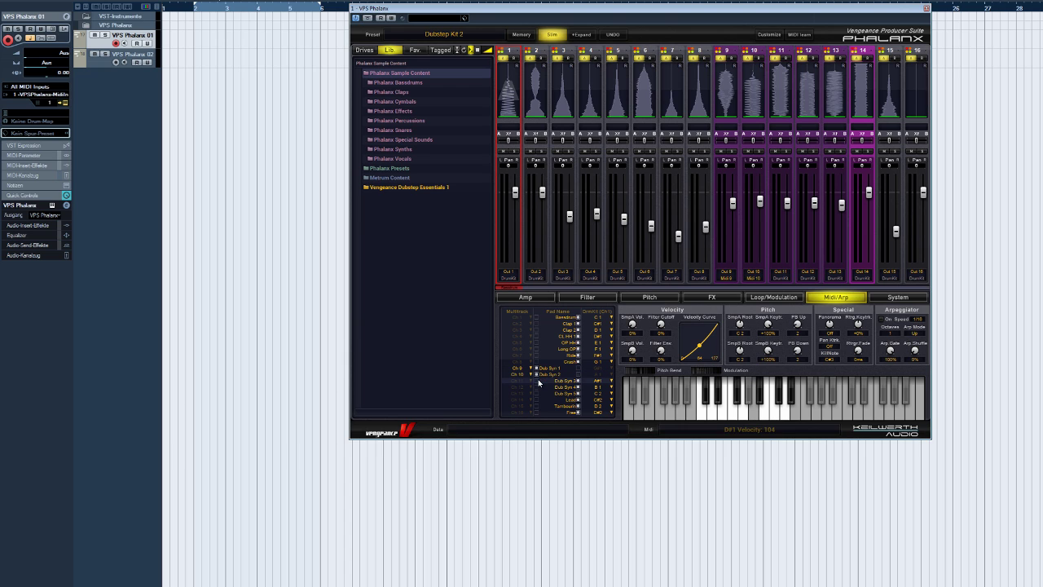
pyautogui.click(538, 380)
pyautogui.click(537, 387)
pyautogui.click(537, 393)
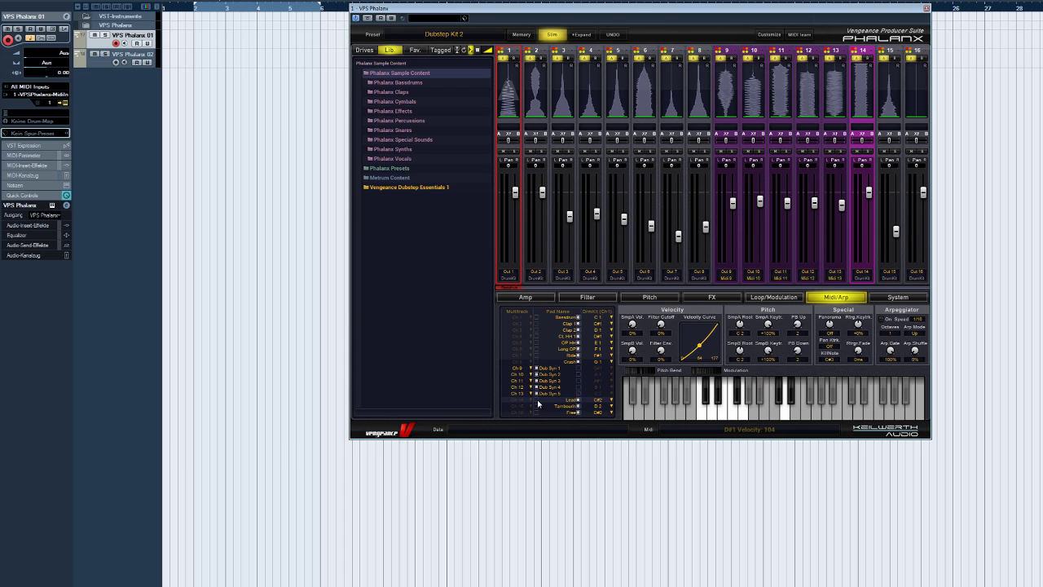
pyautogui.click(537, 399)
pyautogui.click(537, 406)
pyautogui.click(537, 412)
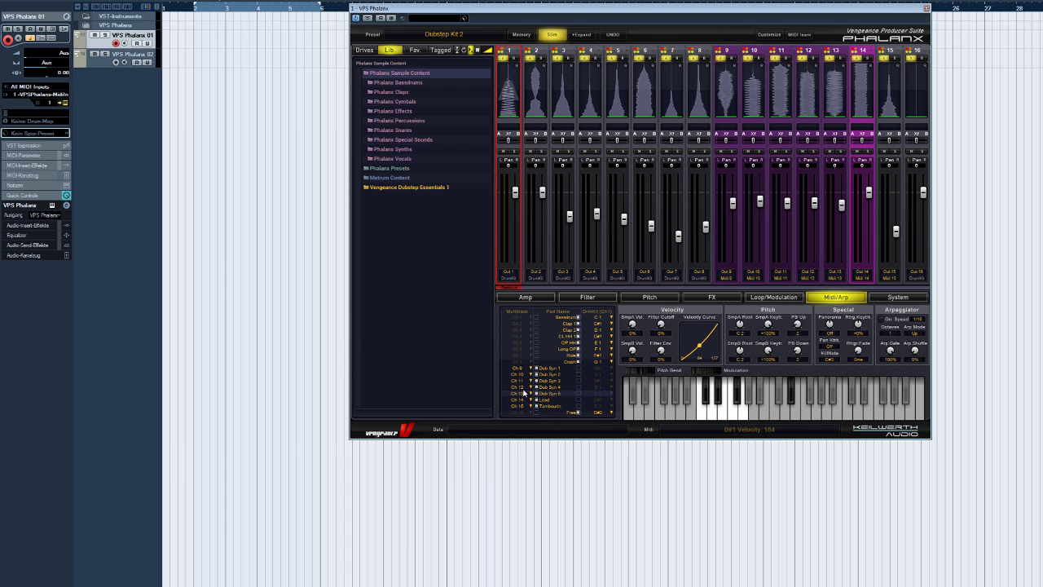
pyautogui.click(101, 65)
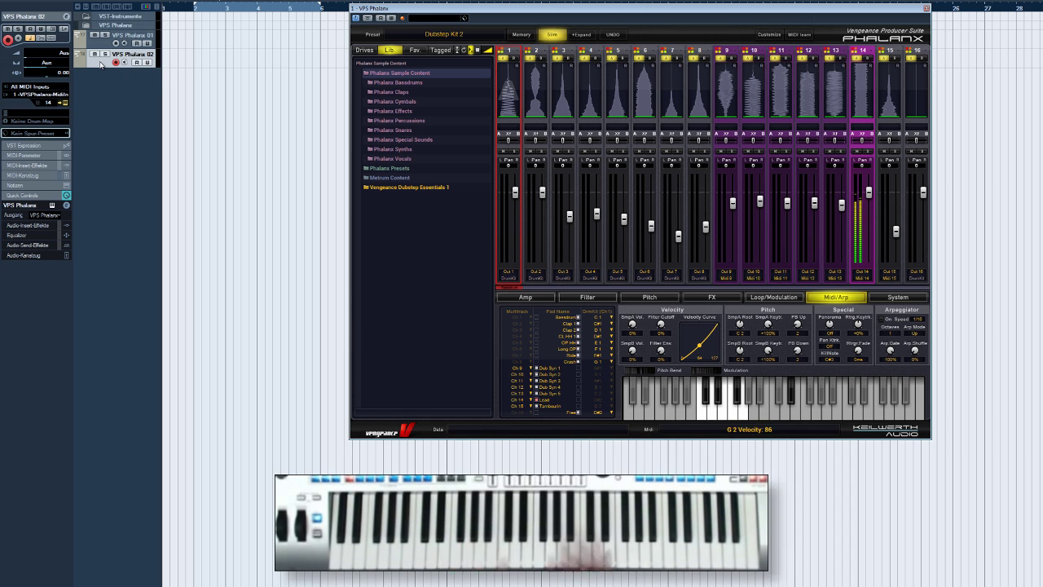
pyautogui.click(130, 35)
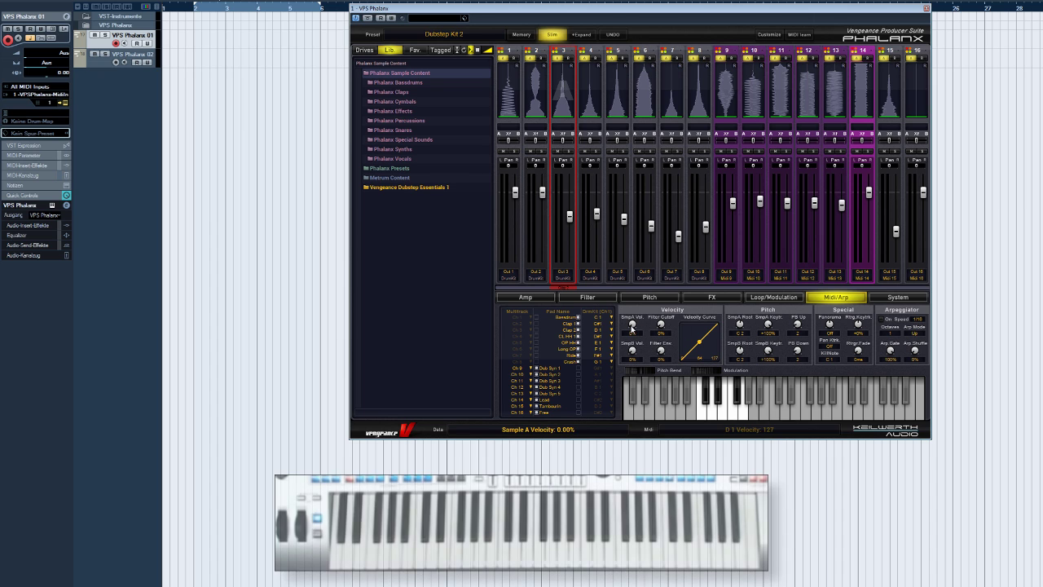
# - Set Smpl Vol and Filter Cutoff velocity amounts to 100% and bend the velocity curve
pyautogui.moveTo(632, 326); pyautogui.dragTo(630, 212)
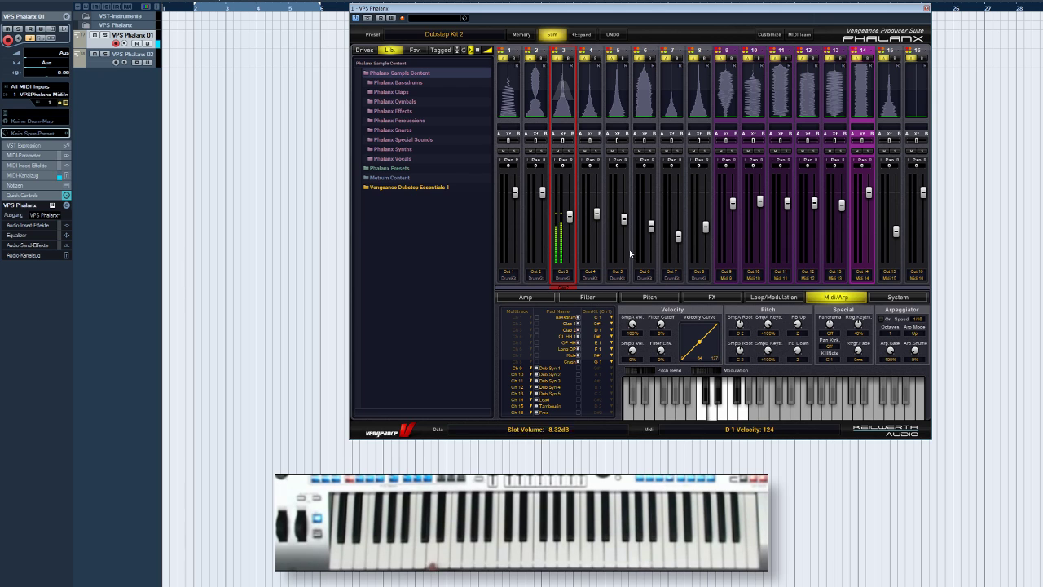
pyautogui.moveTo(659, 328); pyautogui.dragTo(655, 218)
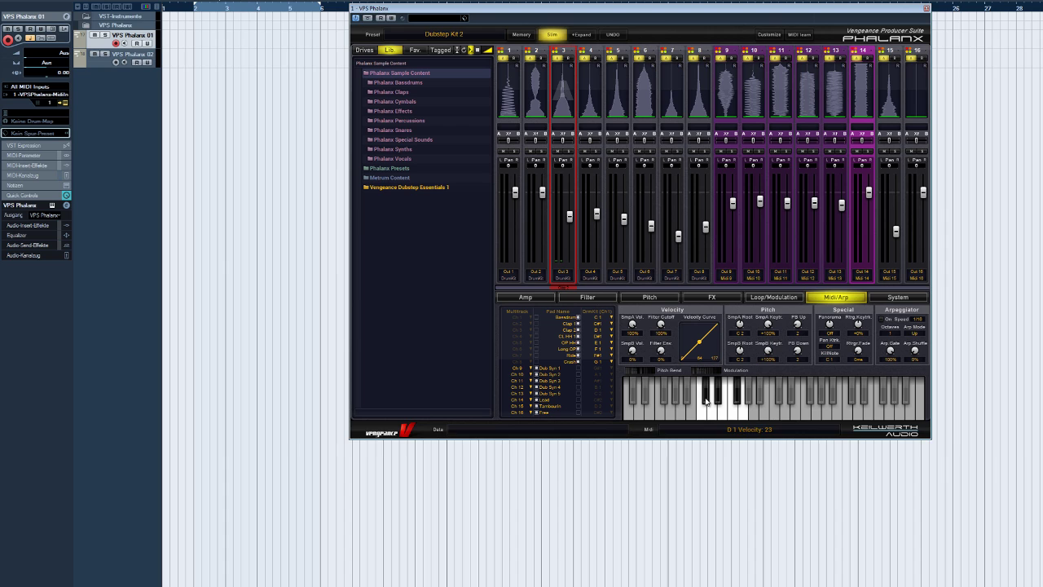
pyautogui.moveTo(702, 346)
pyautogui.mouseDown()
pyautogui.moveTo(703, 365)
pyautogui.moveTo(699, 341)
pyautogui.mouseUp()
# - Adjust the SmpA Root knob in the Pitch section to C 2
pyautogui.moveTo(739, 327); pyautogui.dragTo(739, 324)
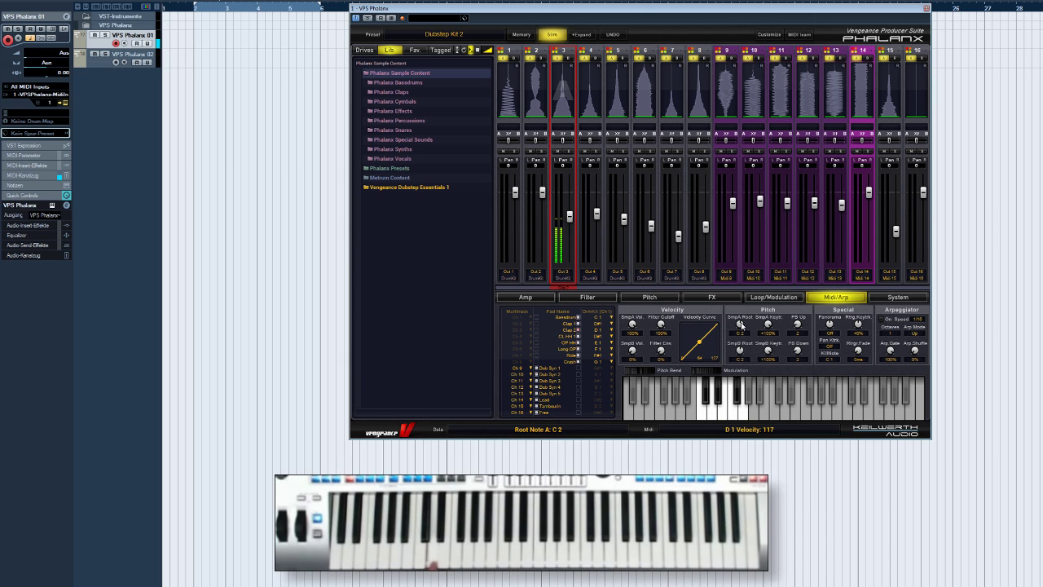
pyautogui.moveTo(740, 325)
pyautogui.mouseDown()
pyautogui.moveTo(740, 304)
pyautogui.moveTo(741, 330)
pyautogui.mouseUp()
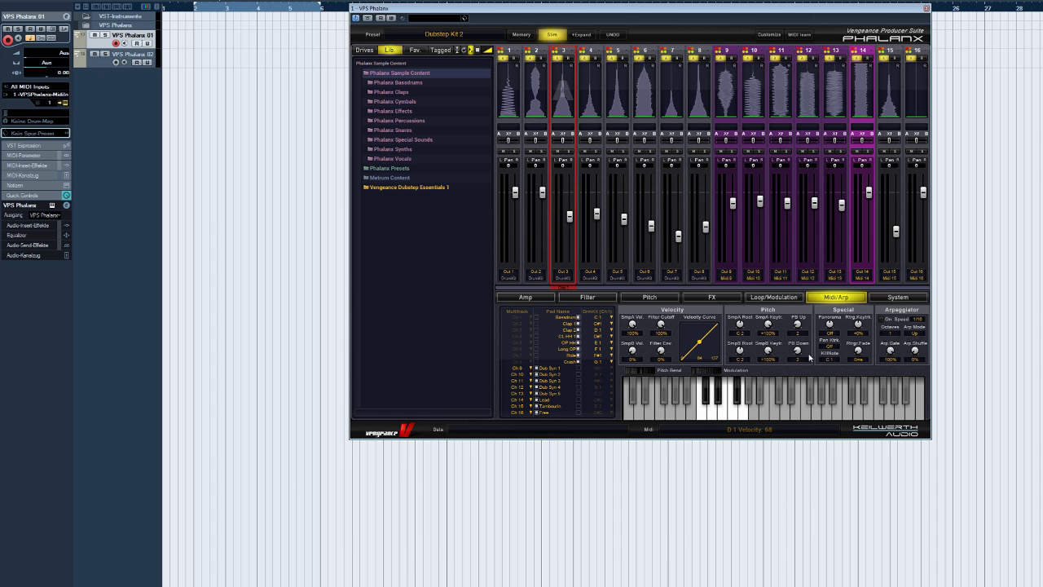
# - Select the Lead pad on channel 14, arm VPS Phalanx 02, and reset SmpA key tracking
pyautogui.click(864, 93)
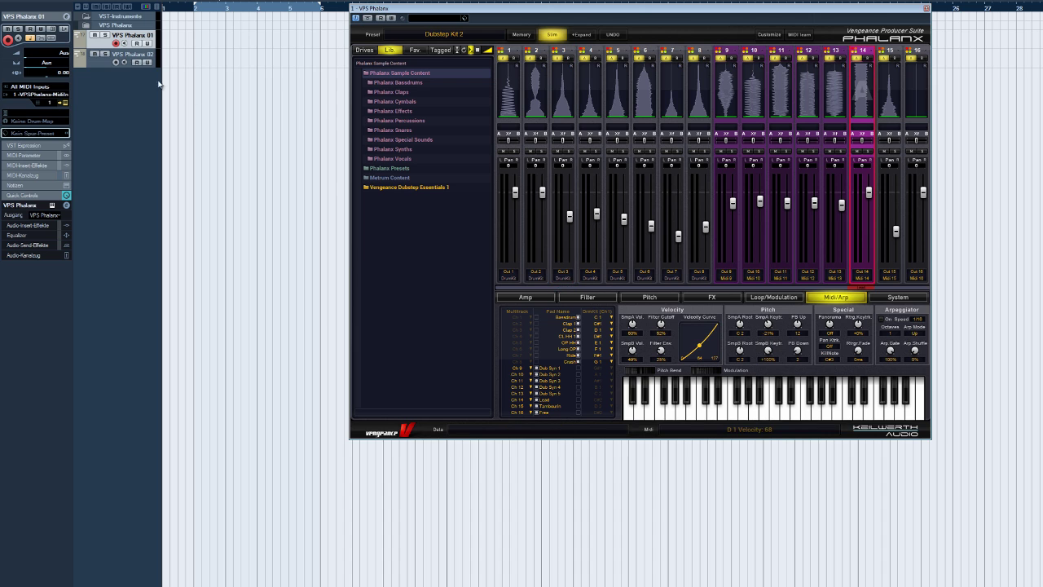
pyautogui.click(101, 64)
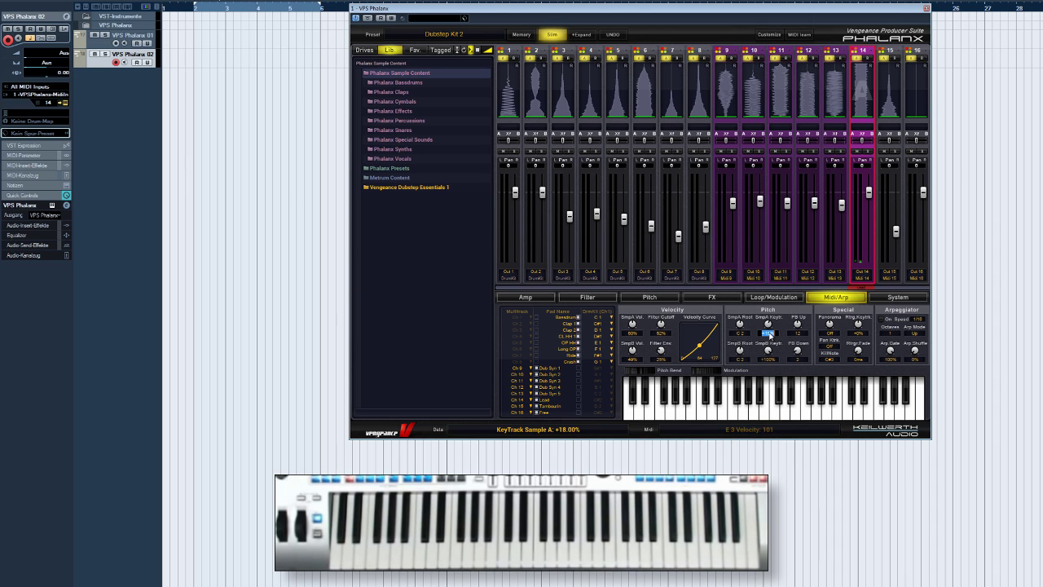
pyautogui.doubleClick(769, 334)
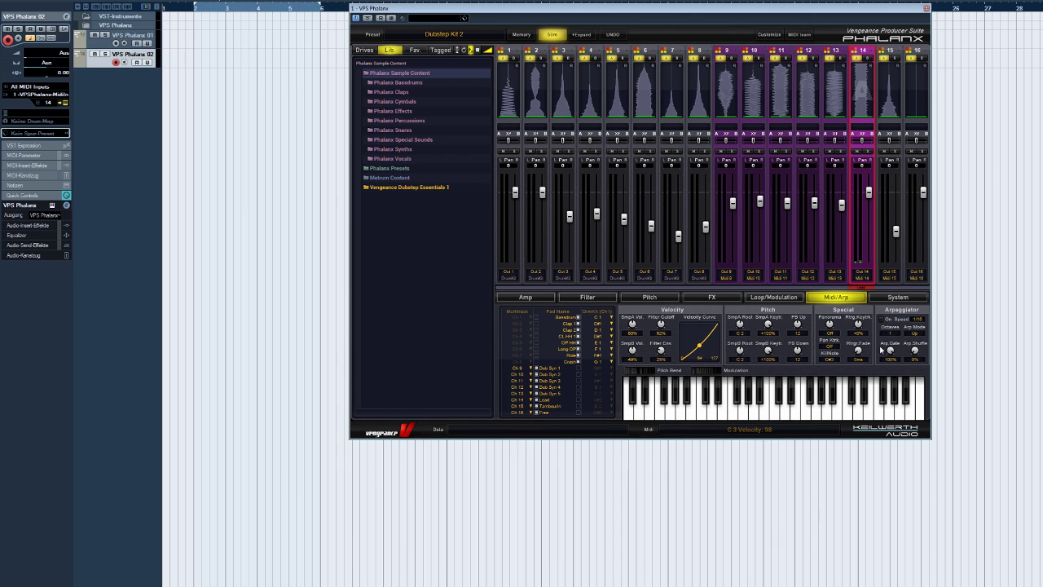
# - Set the Lead part's Pan Ktrk to -100%
pyautogui.click(830, 347)
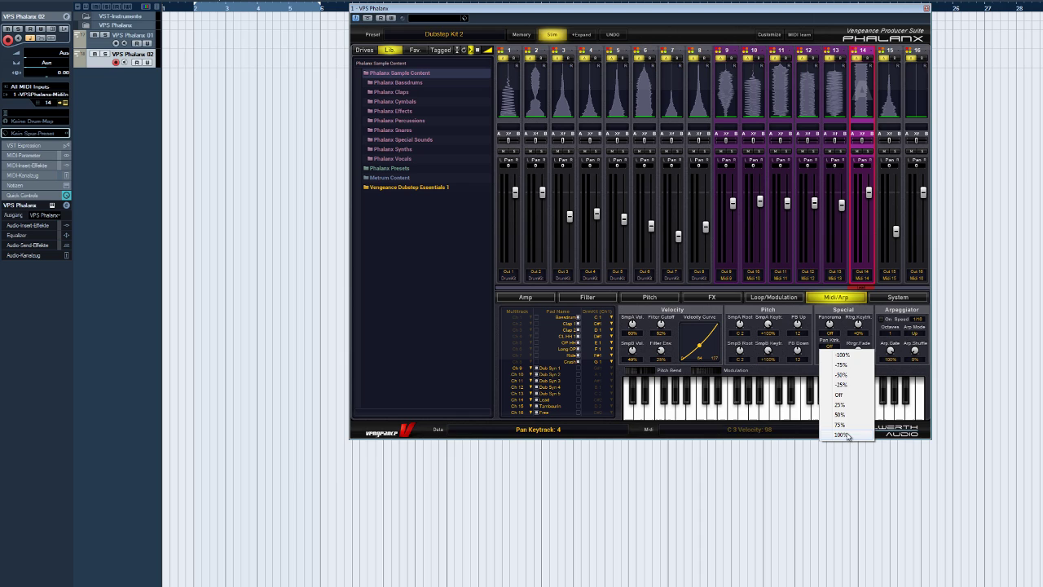
pyautogui.click(844, 355)
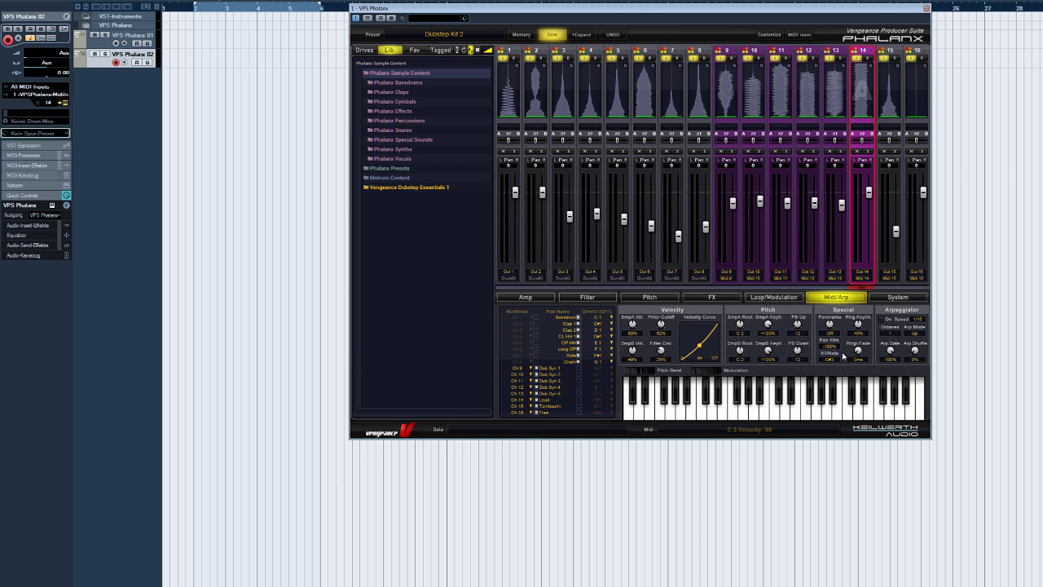
# - Turn pan key tracking off, select the Long OP part and arm the VPS Phalanx 01 track
pyautogui.click(835, 350)
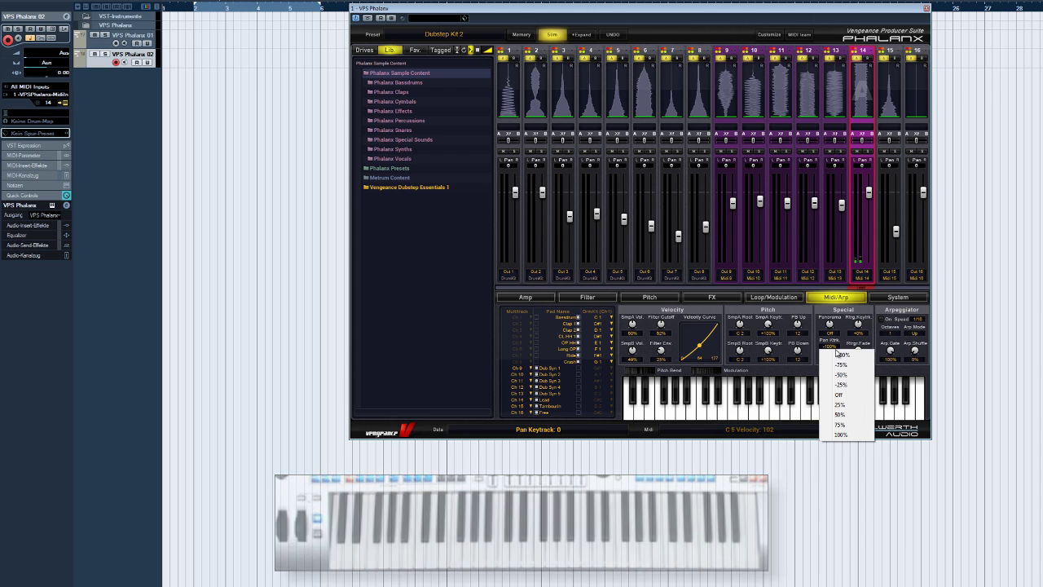
pyautogui.click(842, 395)
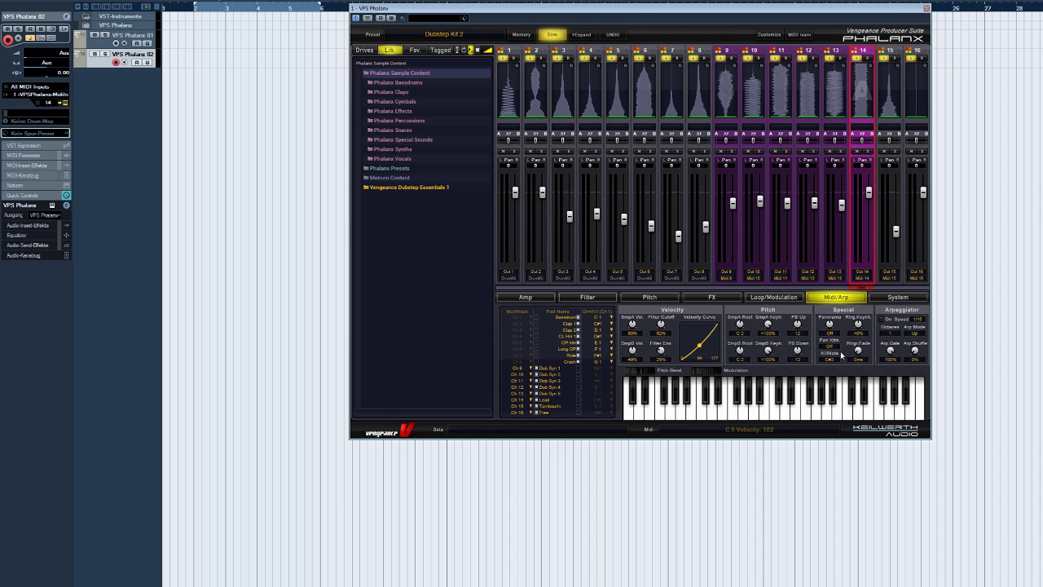
pyautogui.click(651, 100)
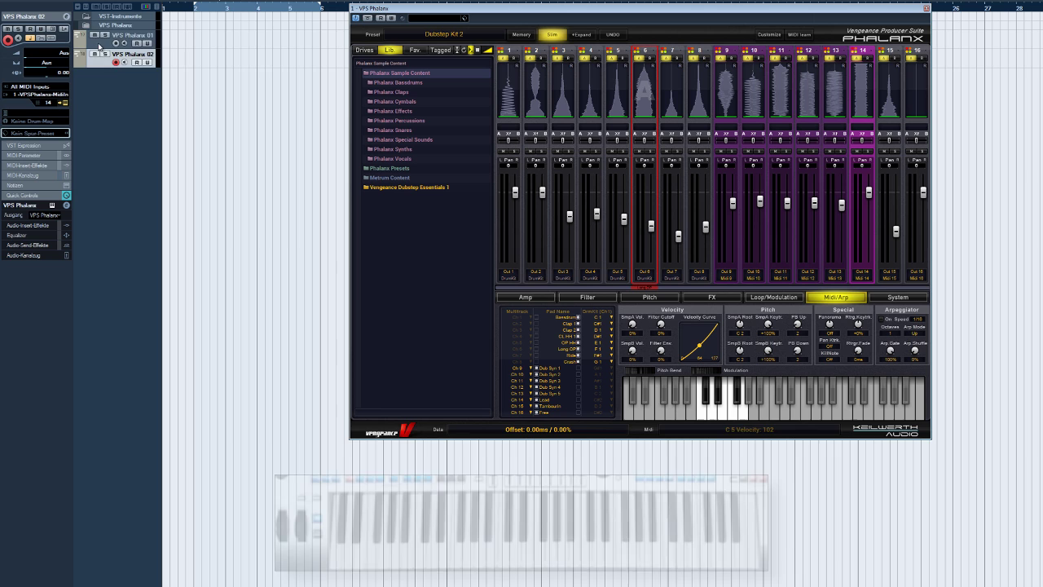
pyautogui.click(131, 35)
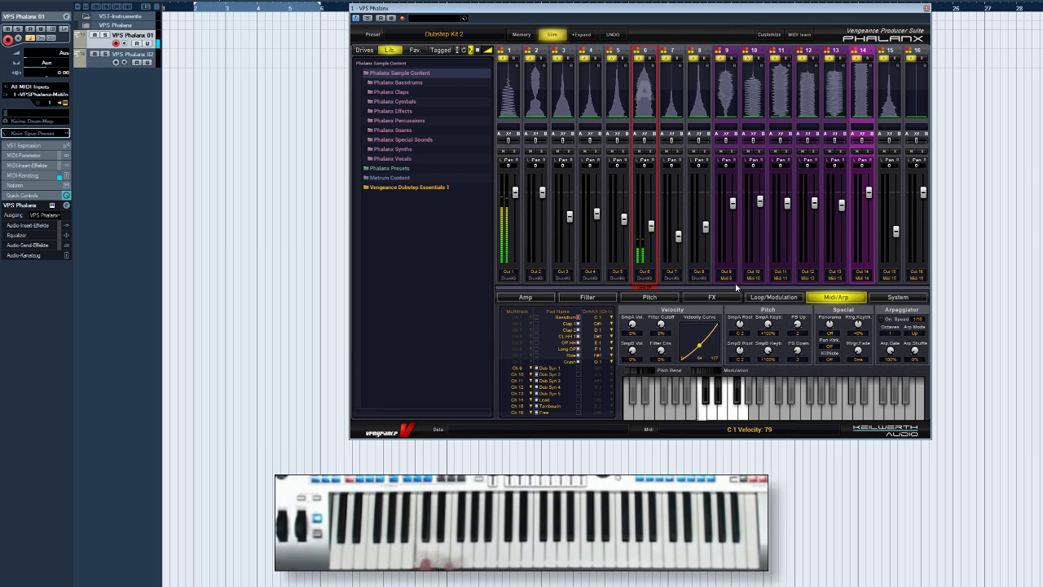
# - Set the kill note to C#3, replacing an initial choice of C 1
pyautogui.click(832, 358)
pyautogui.click(865, 367)
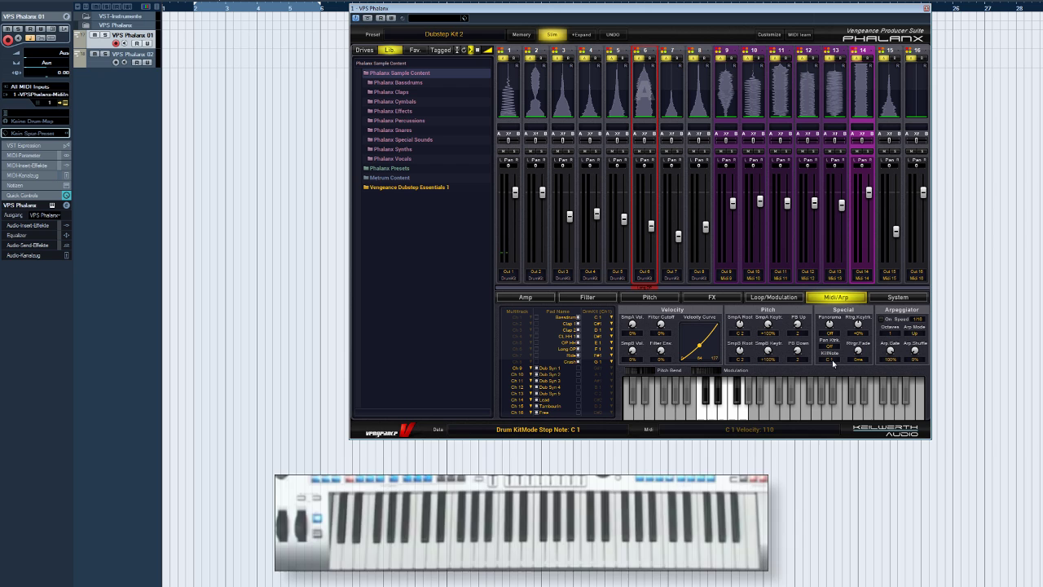
pyautogui.click(832, 359)
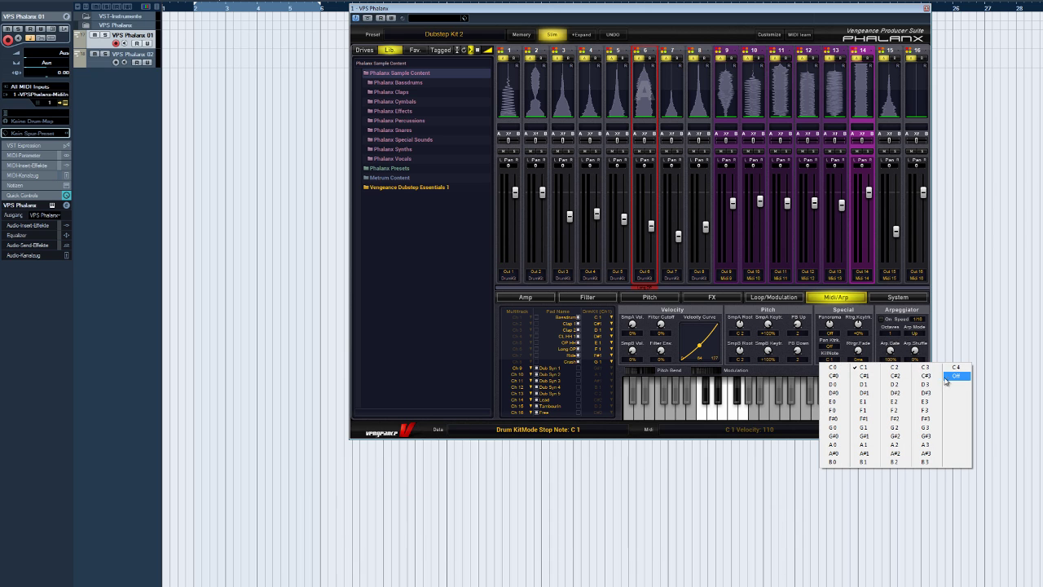
pyautogui.click(924, 376)
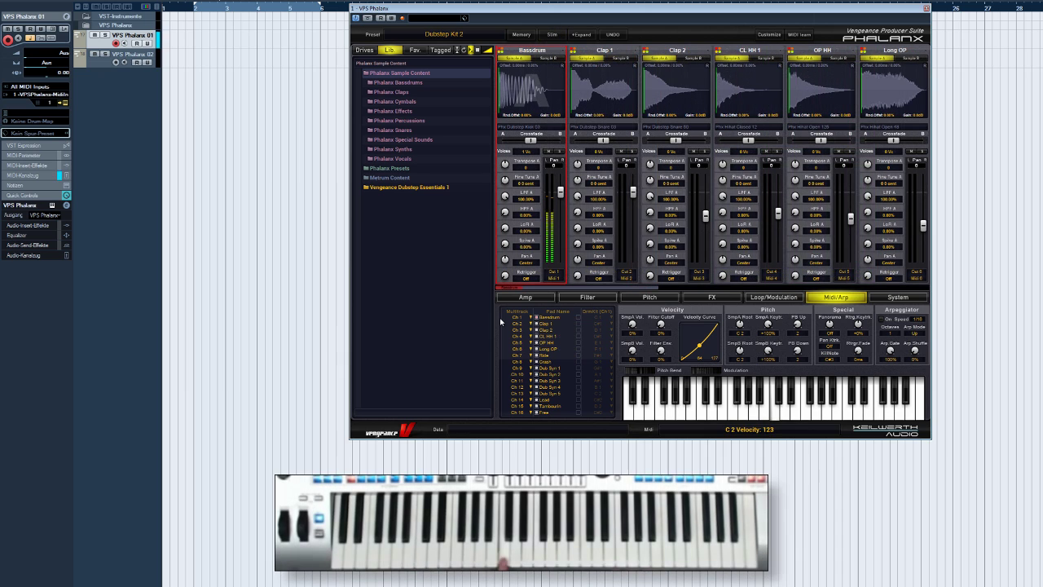
# - Raise the Bassdrum pad's Retrigger to about 81ms and leave Rtrg Fade at 0ms
pyautogui.moveTo(505, 278); pyautogui.dragTo(505, 243)
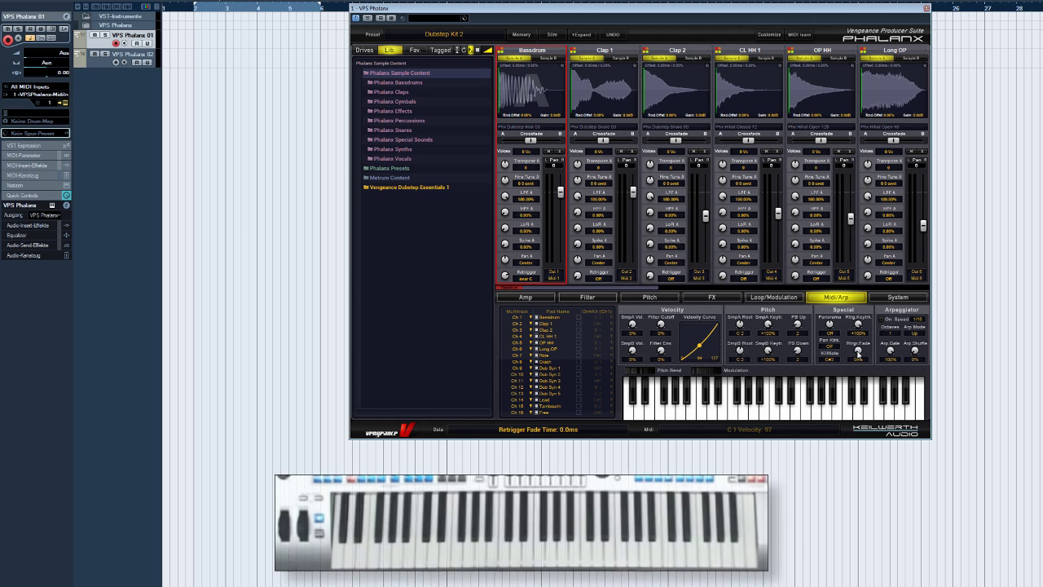
pyautogui.moveTo(858, 352); pyautogui.dragTo(858, 332)
pyautogui.moveTo(862, 262); pyautogui.dragTo(871, 376)
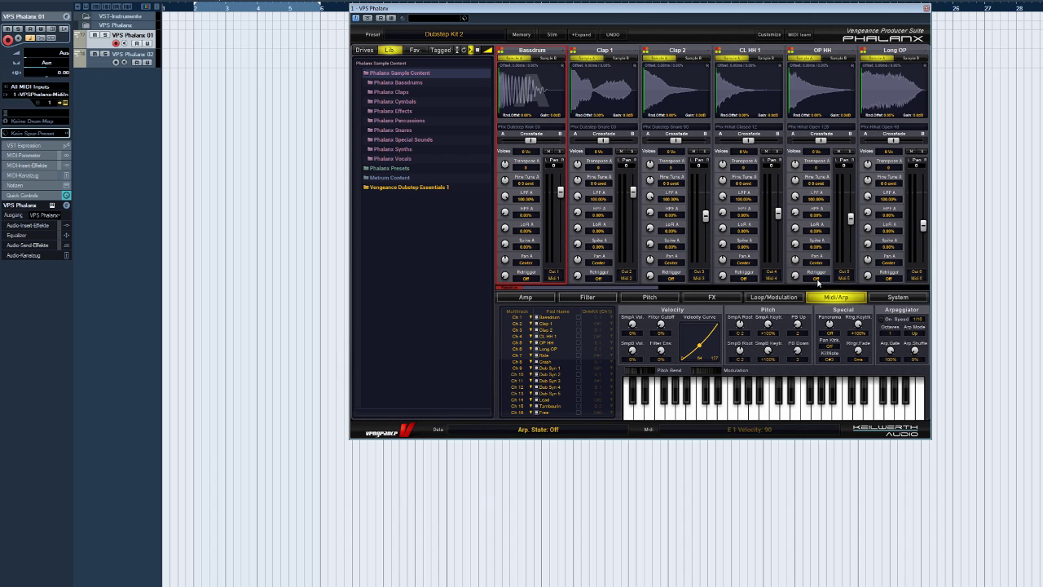
# - On the VPS Phalanx 02 track, show all 16 channels and set arpeggiator speed to 1/8
pyautogui.press('Down')
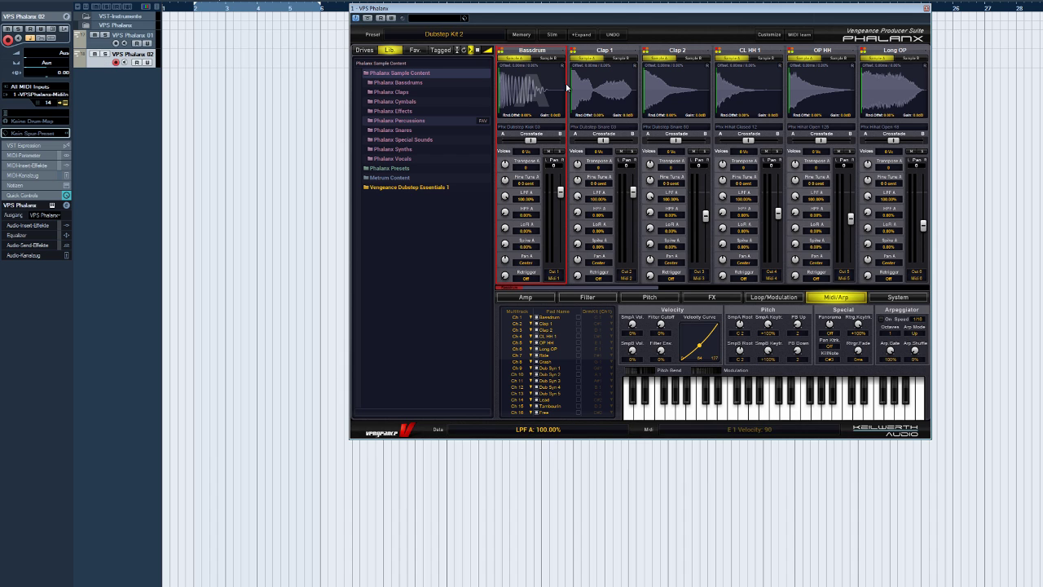
pyautogui.click(552, 34)
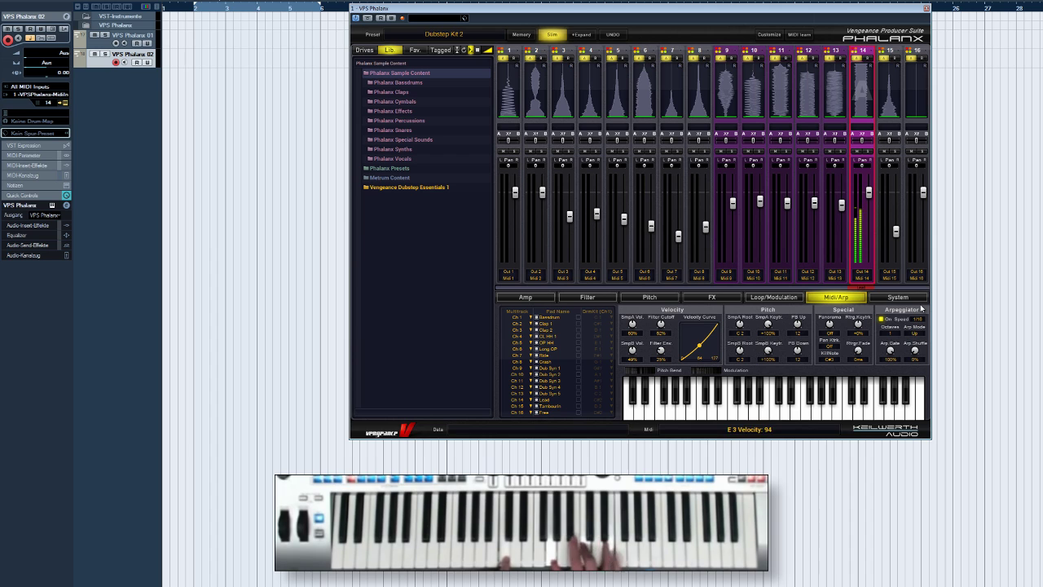
pyautogui.click(915, 319)
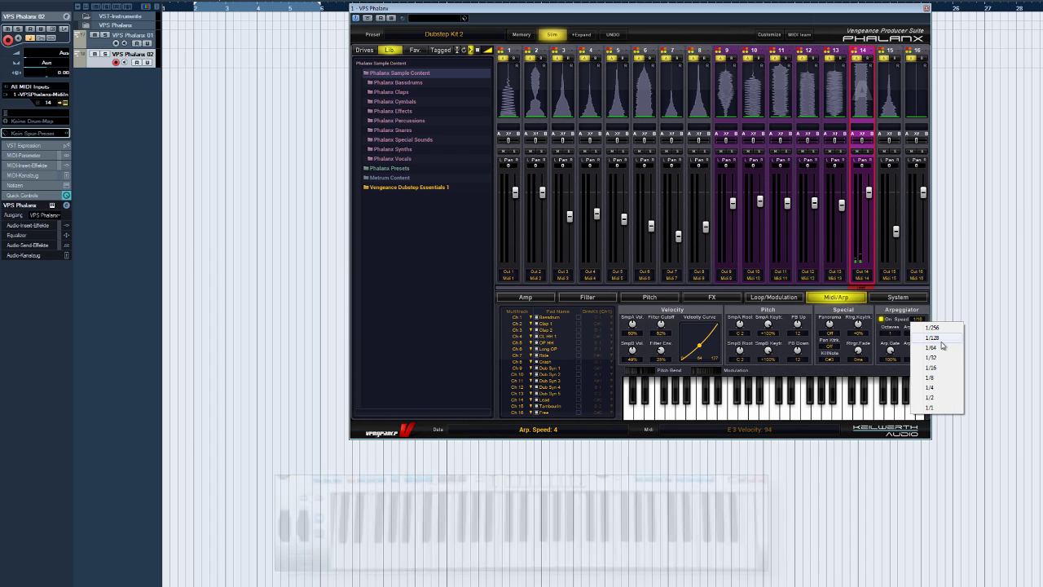
pyautogui.click(937, 378)
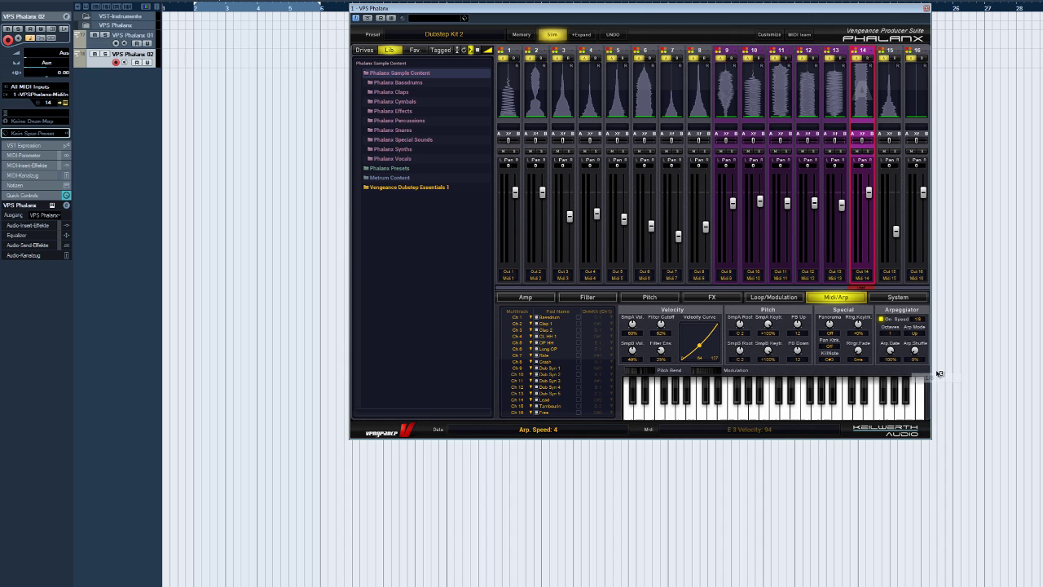
# - Set the arpeggio octave range to 2, after briefly trying 3
pyautogui.click(891, 334)
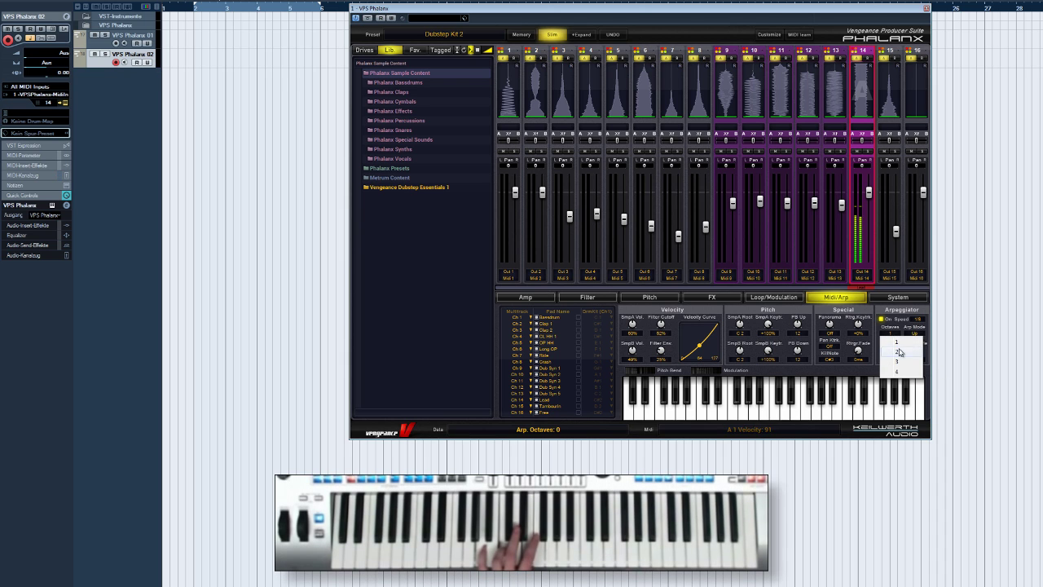
pyautogui.click(899, 352)
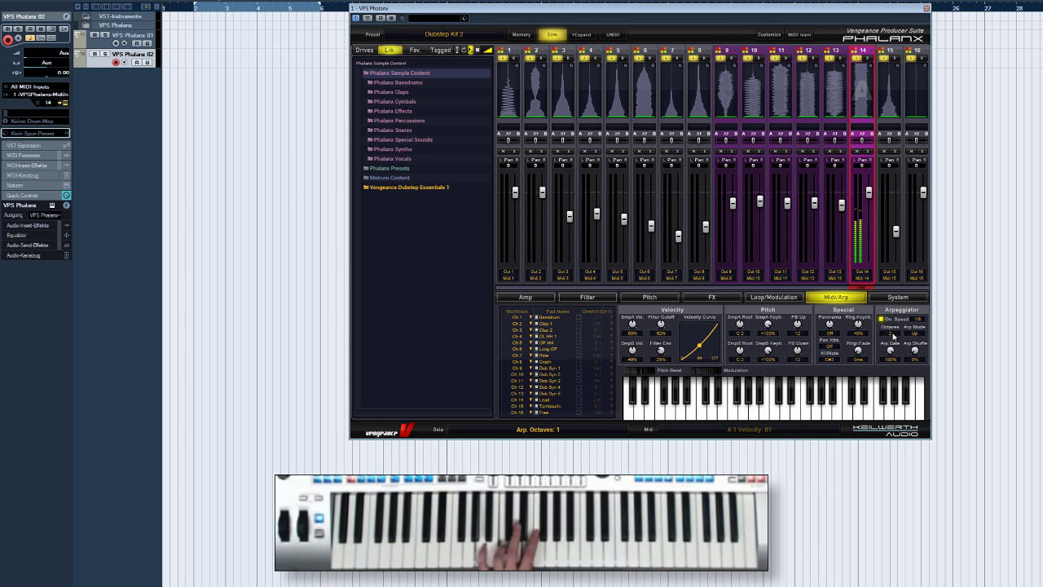
pyautogui.click(893, 336)
pyautogui.click(902, 363)
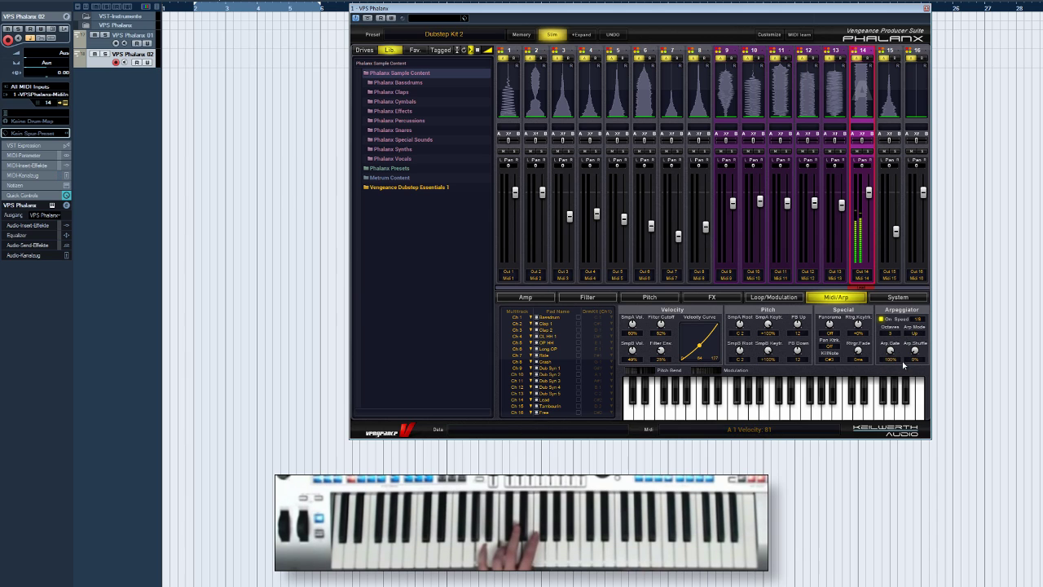
pyautogui.click(898, 349)
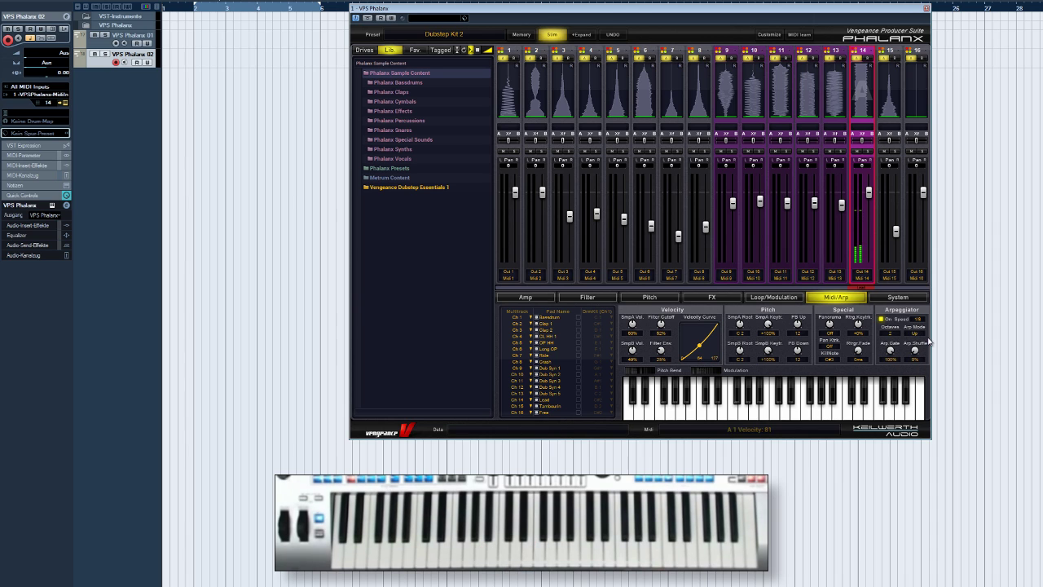
# - Set the arpeggio mode to Up, after trying Down and Alternate
pyautogui.click(915, 333)
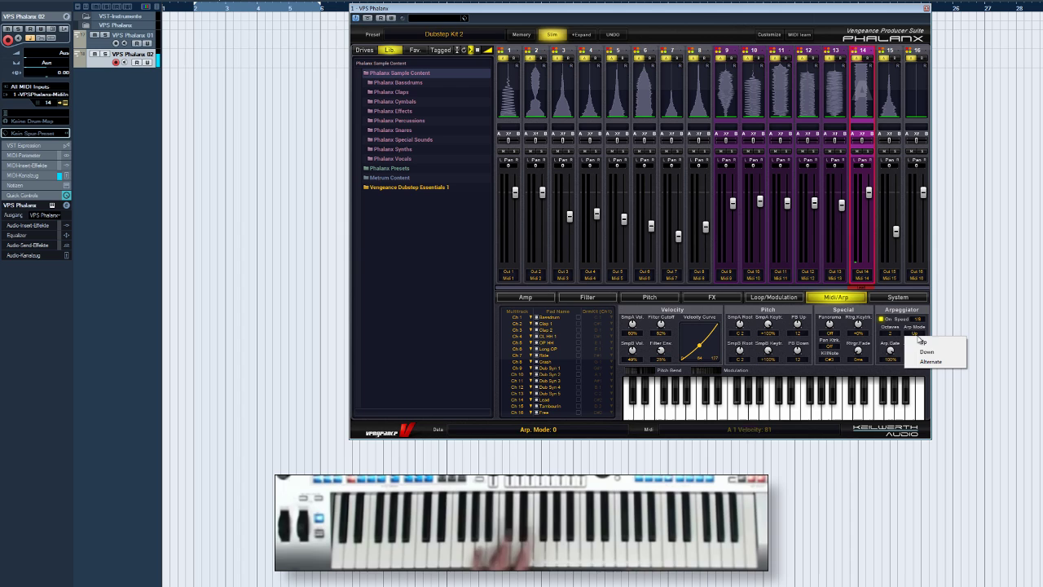
pyautogui.click(923, 352)
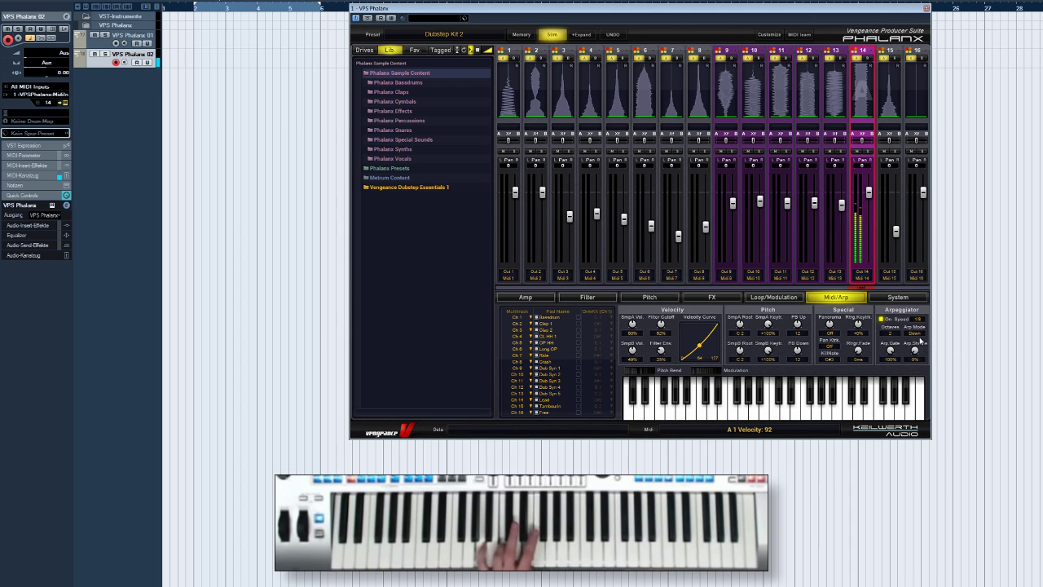
pyautogui.click(916, 333)
pyautogui.click(926, 362)
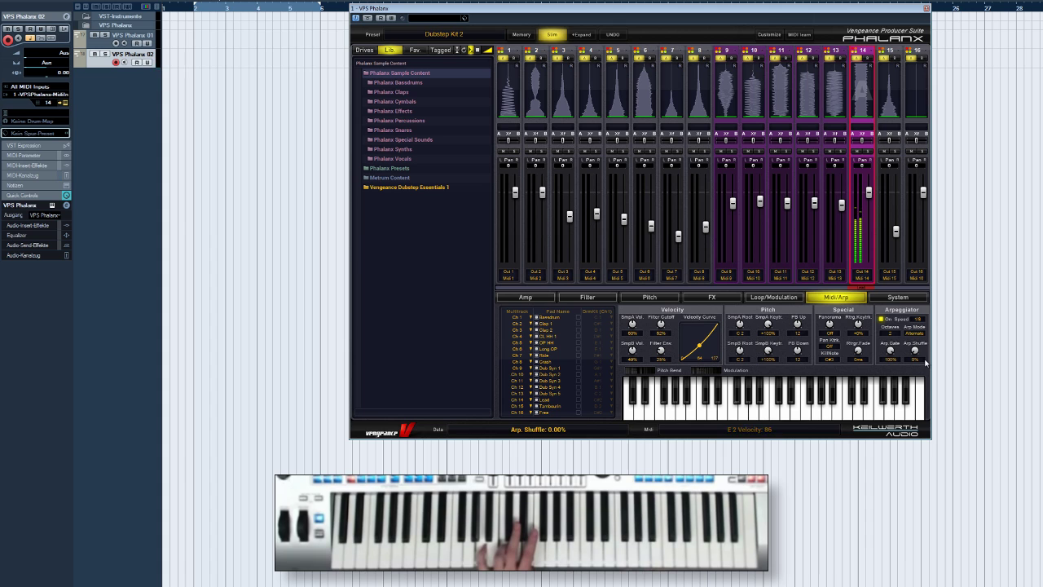
pyautogui.click(916, 334)
pyautogui.click(916, 341)
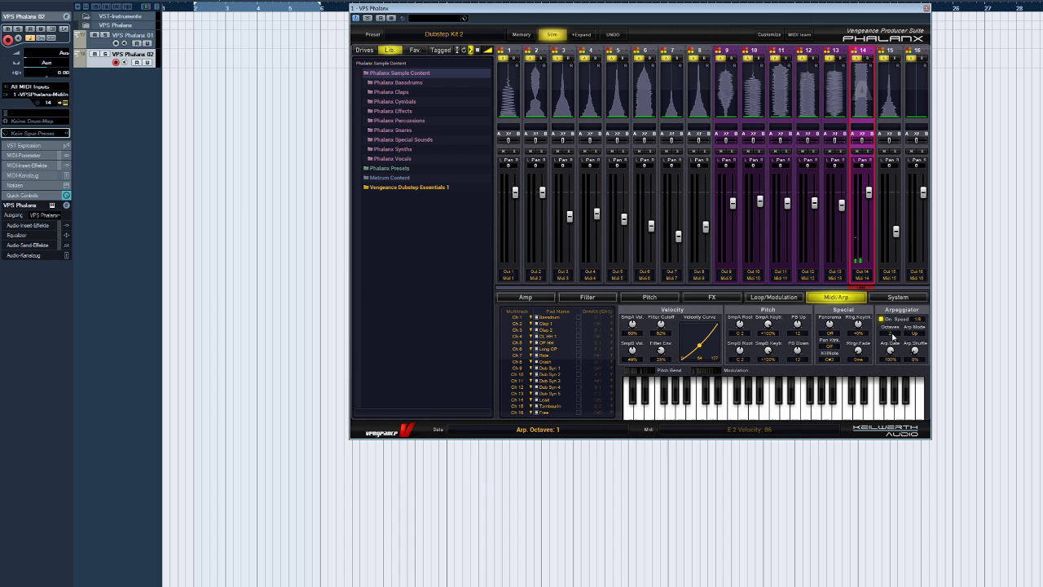
# - Set octaves to 2, shorten the arp gate to about 61% and speed to 1/16
pyautogui.click(891, 334)
pyautogui.click(892, 346)
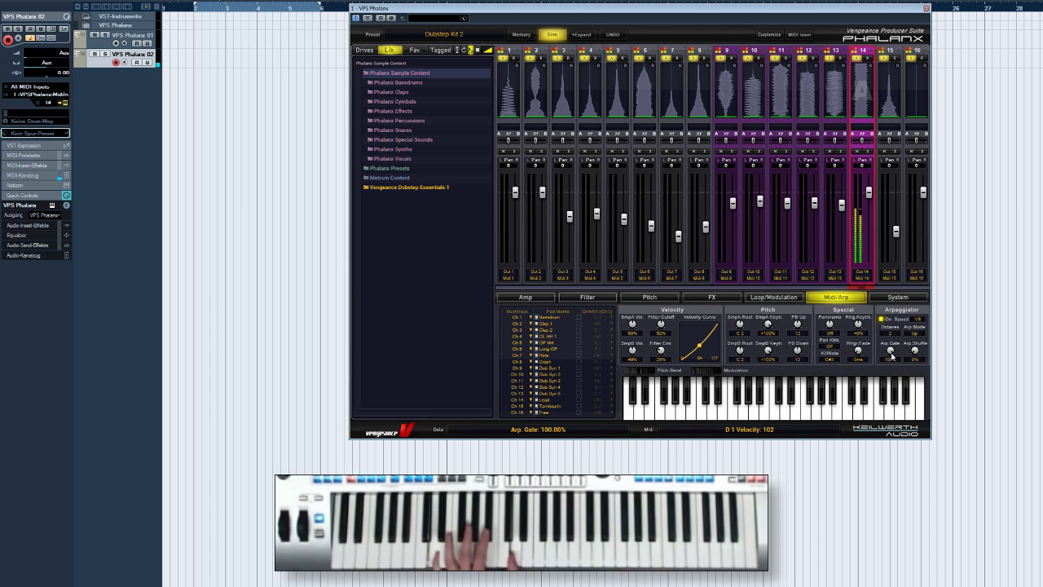
pyautogui.moveTo(892, 375); pyautogui.dragTo(895, 396)
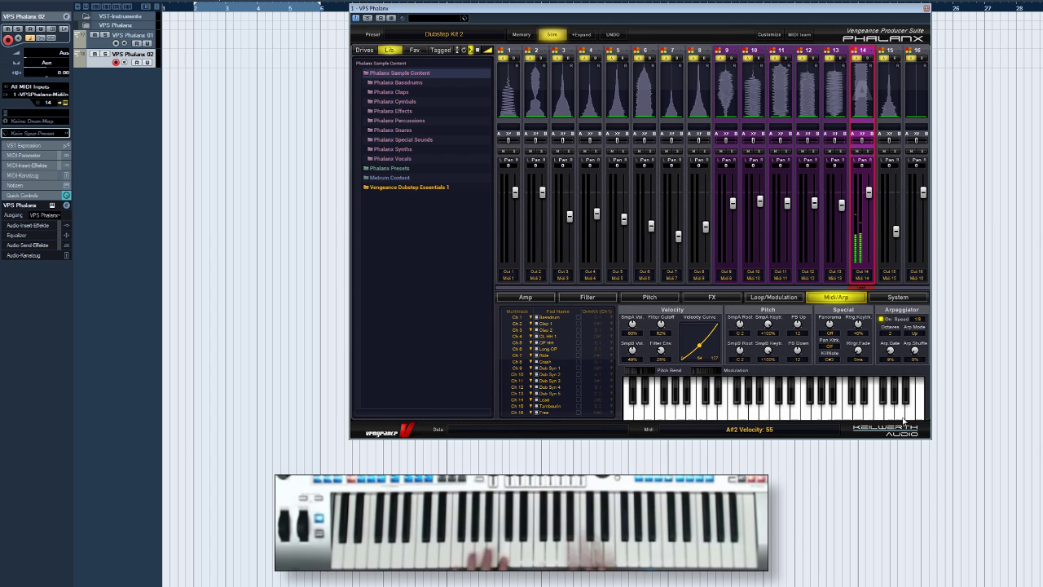
pyautogui.click(918, 320)
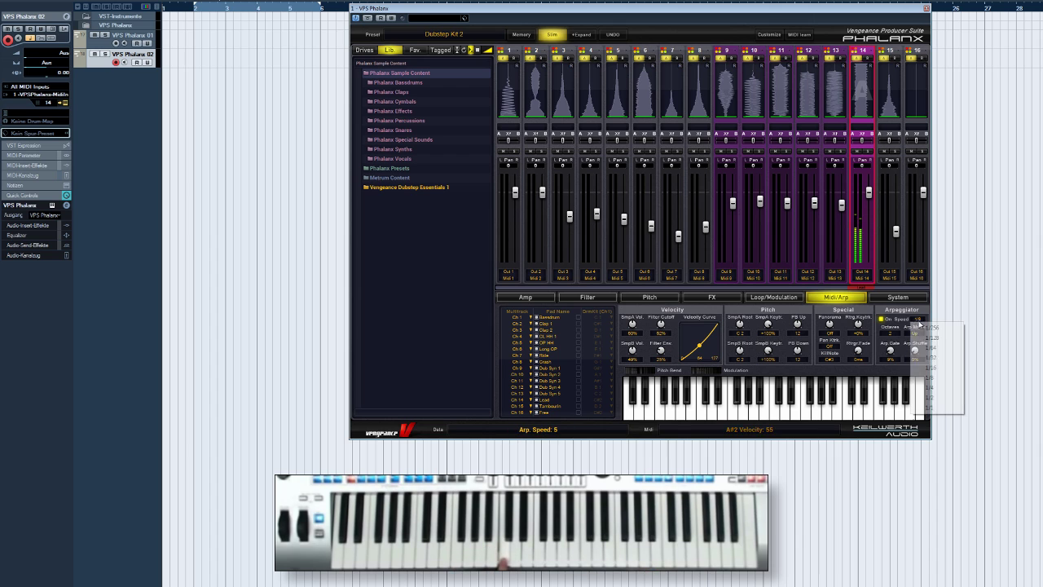
pyautogui.click(938, 368)
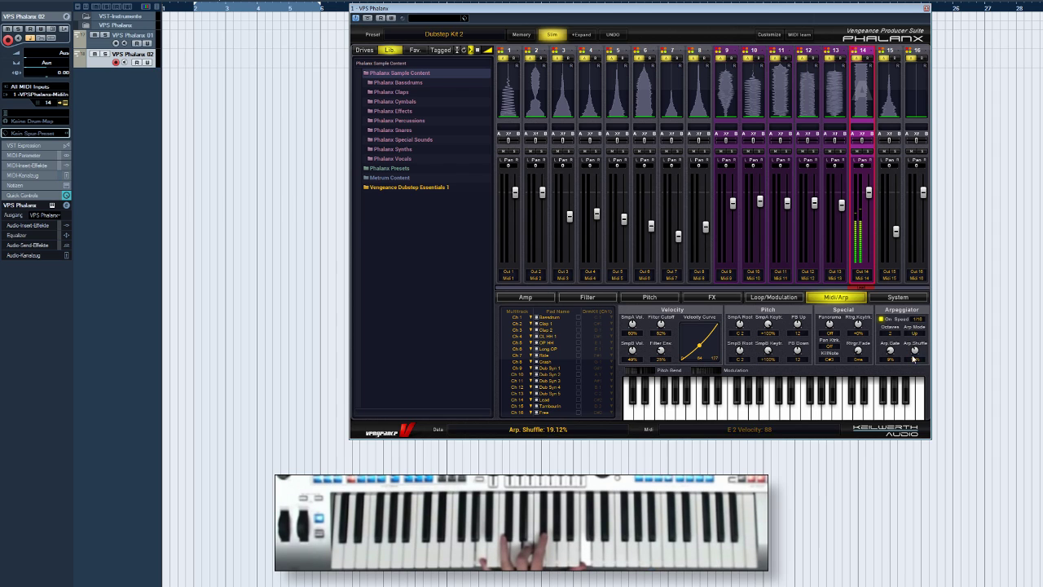
# - Drag the Arp Shuffle knob down to about 7%
pyautogui.moveTo(913, 359); pyautogui.dragTo(917, 380)
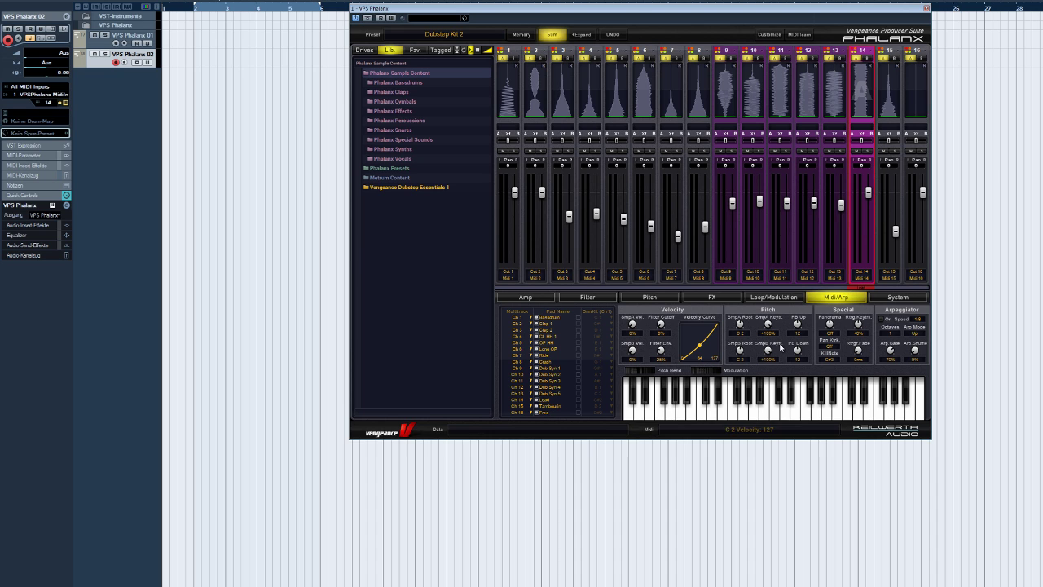
# - In matrix slot 1, route Midi > ModWheel to Arpeggiator > Arp. Speed Modifier, then return to Midi/Arp
pyautogui.click(771, 299)
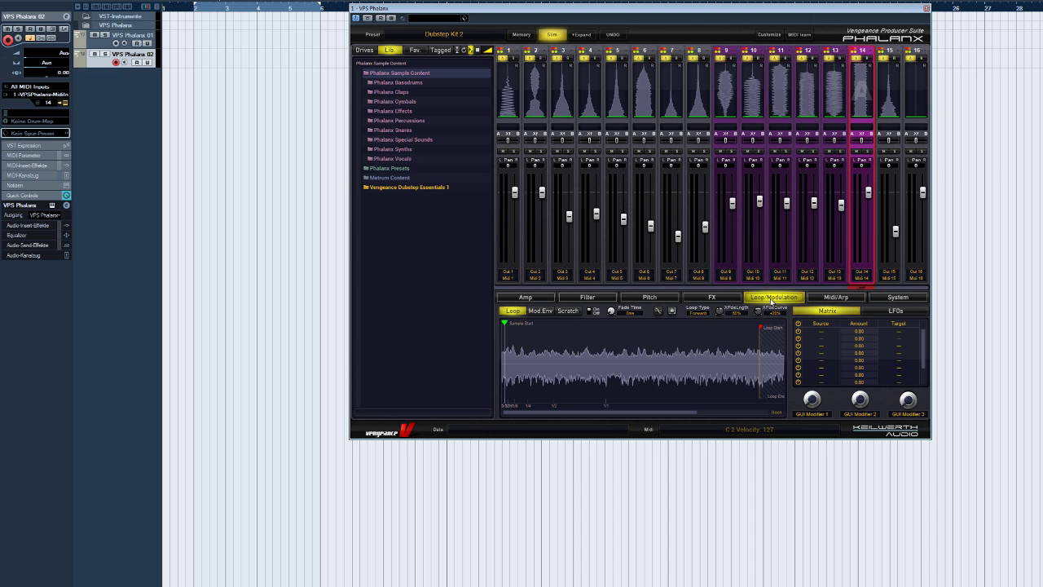
pyautogui.click(819, 330)
pyautogui.moveTo(847, 356)
pyautogui.click(892, 354)
pyautogui.click(898, 332)
pyautogui.moveTo(904, 334)
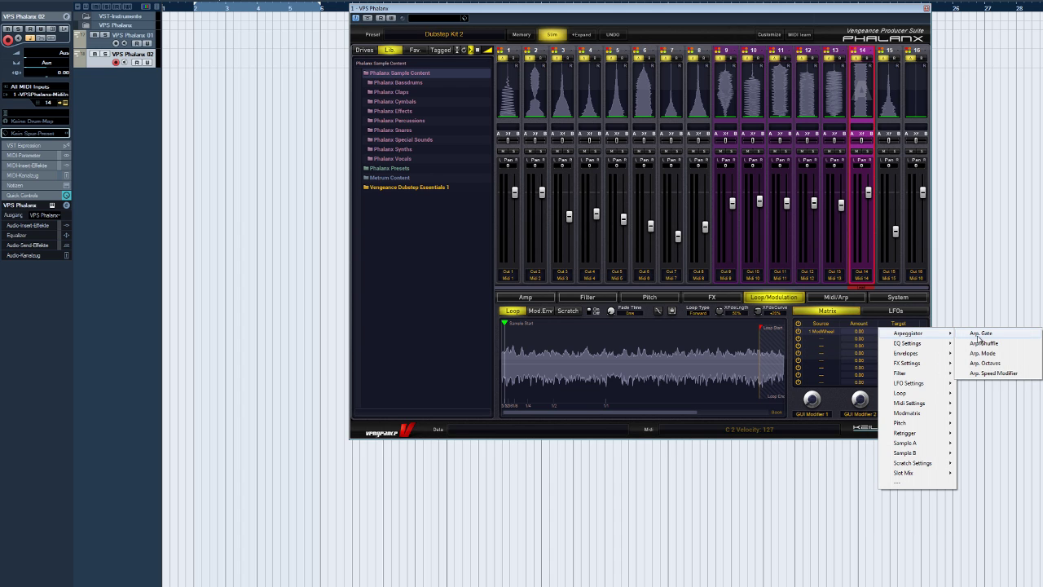
pyautogui.click(994, 373)
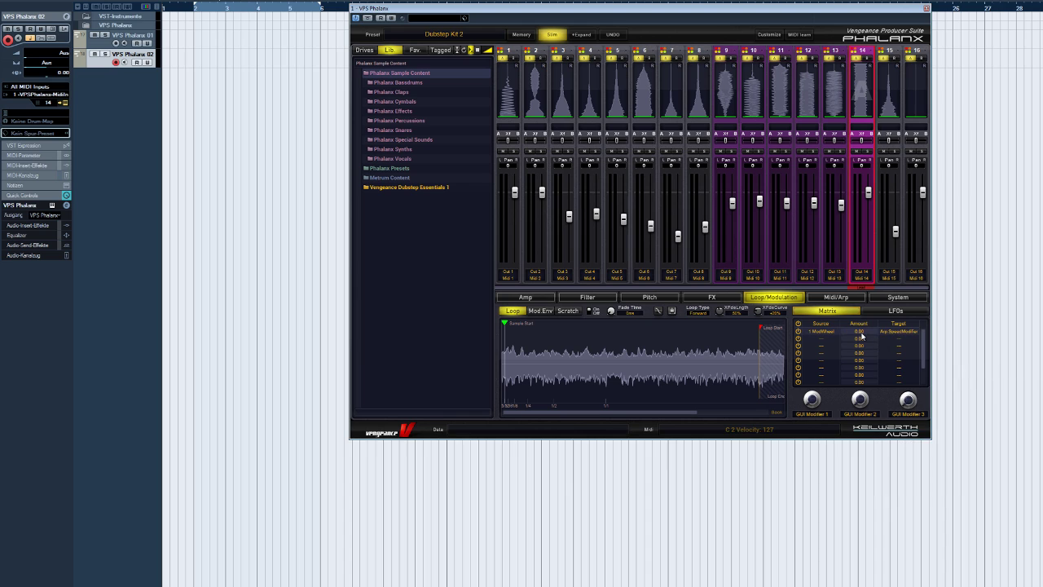
pyautogui.click(824, 297)
# - Tick the On checkbox in the Arpeggiator section
pyautogui.click(882, 320)
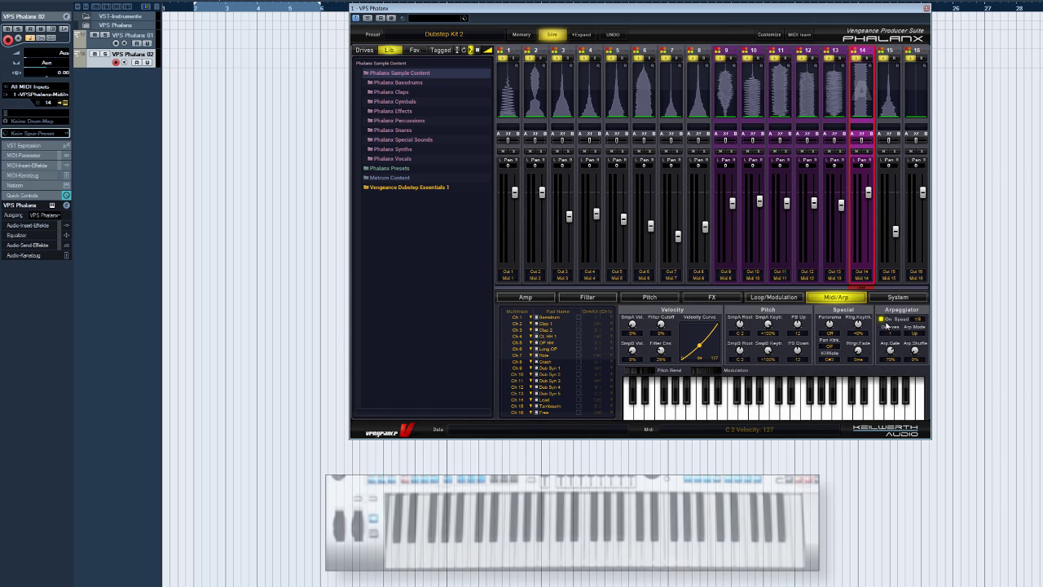